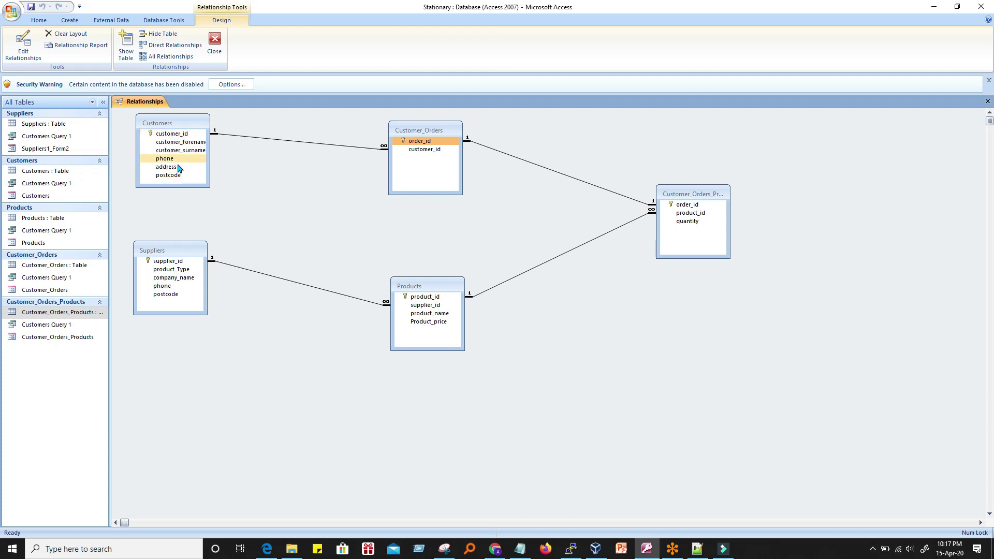
Step: Move the Suppliers and Products tables slightly lower in the relationships diagram
{"action": "left_click_drag", "start_coordinate": [182, 256], "coordinate": [180, 300]}
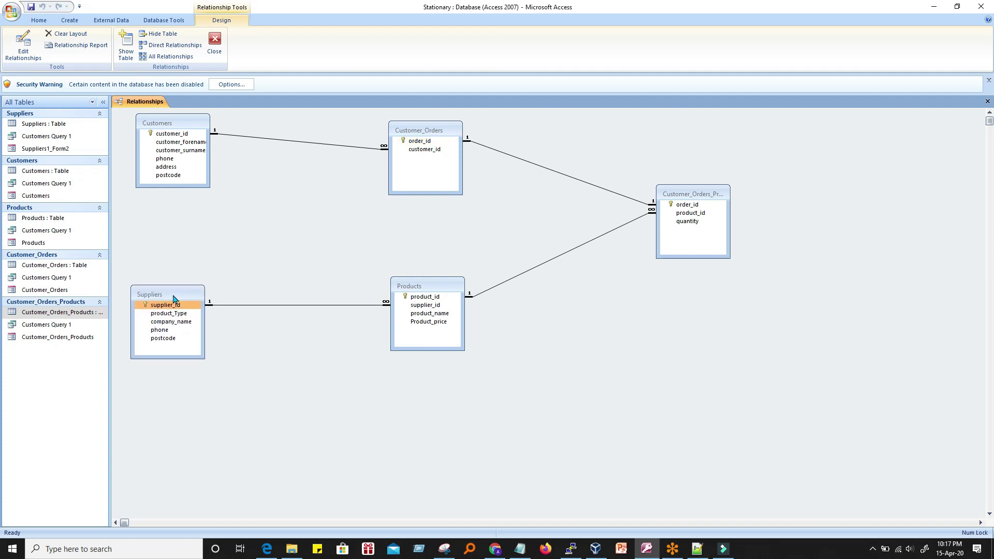
{"action": "left_click", "coordinate": [148, 305]}
{"action": "left_click", "coordinate": [428, 133]}
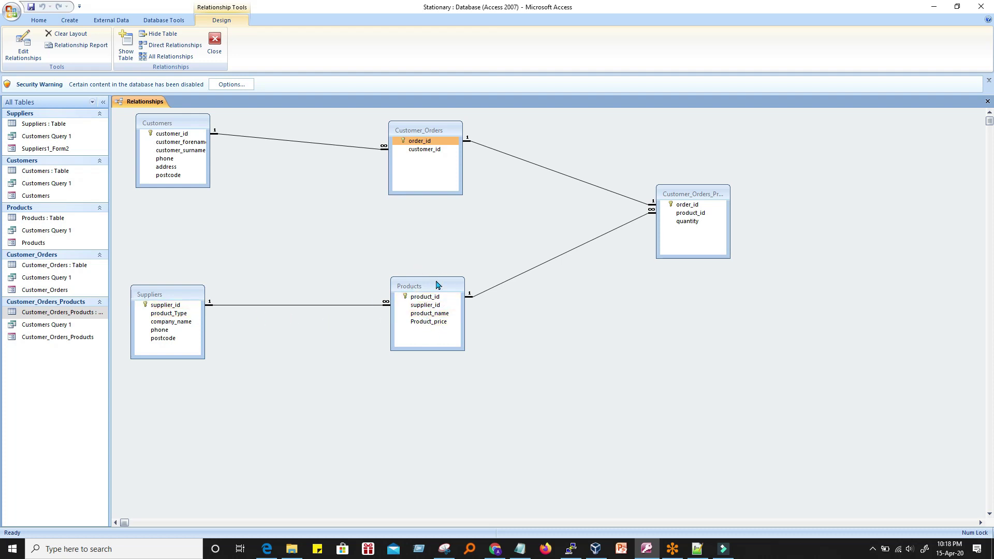
{"action": "left_click_drag", "start_coordinate": [415, 288], "coordinate": [420, 311]}
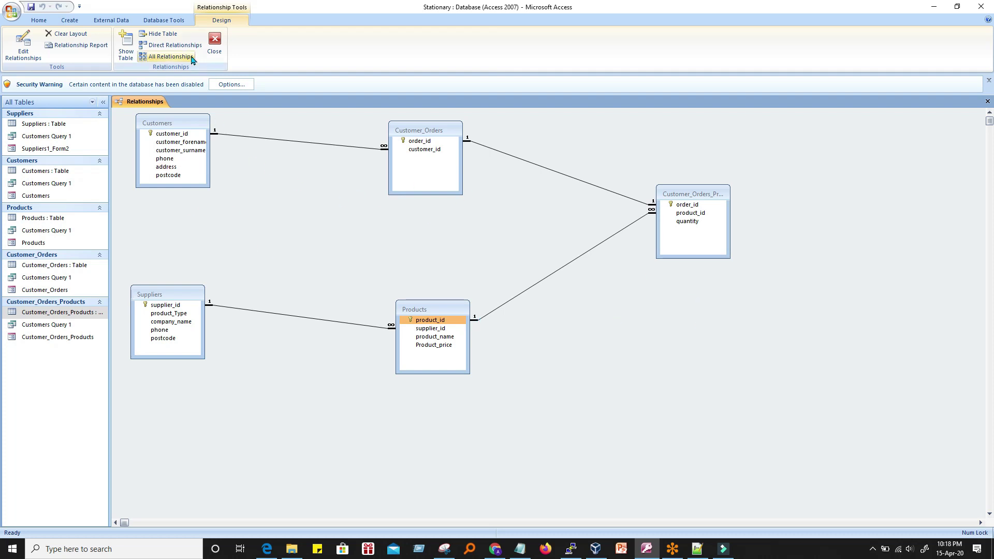
Step: Start a simple query with the Query Wizard and choose the Customers table as the field source
{"action": "left_click", "coordinate": [72, 22]}
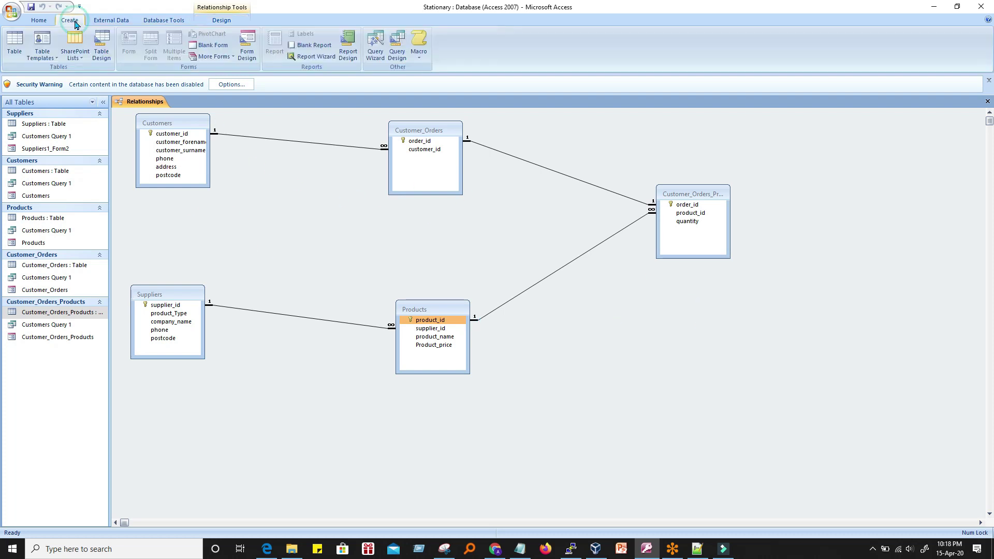
{"action": "left_click", "coordinate": [375, 45]}
{"action": "left_click", "coordinate": [540, 297]}
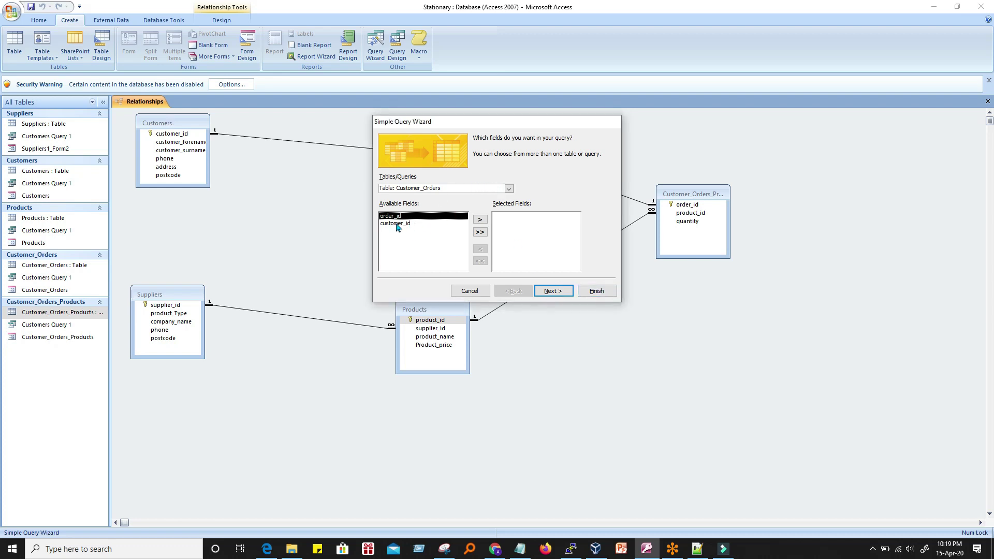
{"action": "left_click", "coordinate": [508, 188]}
{"action": "left_click", "coordinate": [459, 207]}
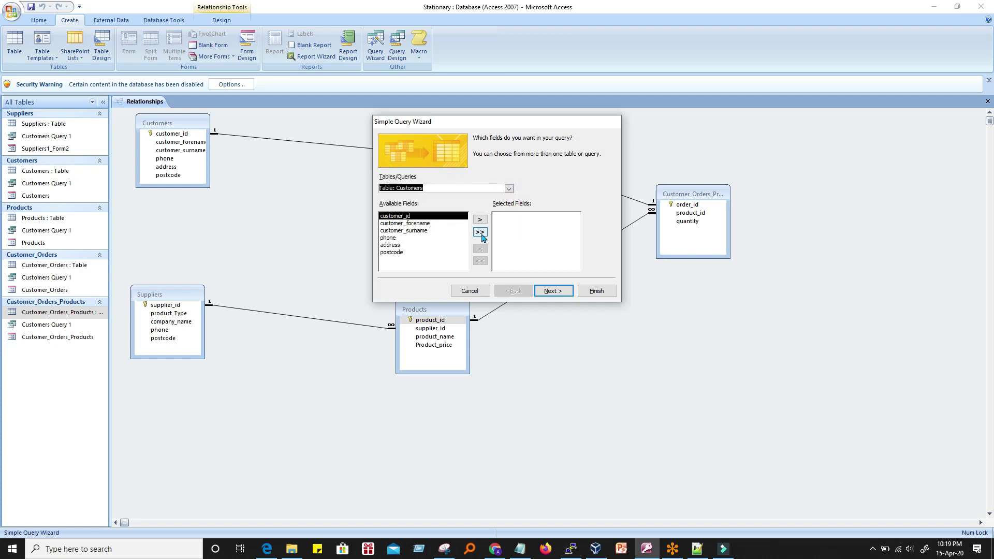
Step: Add the Customers fields customer_forename, customer_surname, phone, address and postcode to the query
{"action": "left_click", "coordinate": [399, 230]}
{"action": "left_click", "coordinate": [406, 224]}
{"action": "left_click", "coordinate": [481, 220]}
{"action": "left_click", "coordinate": [409, 223]}
{"action": "left_click", "coordinate": [480, 220]}
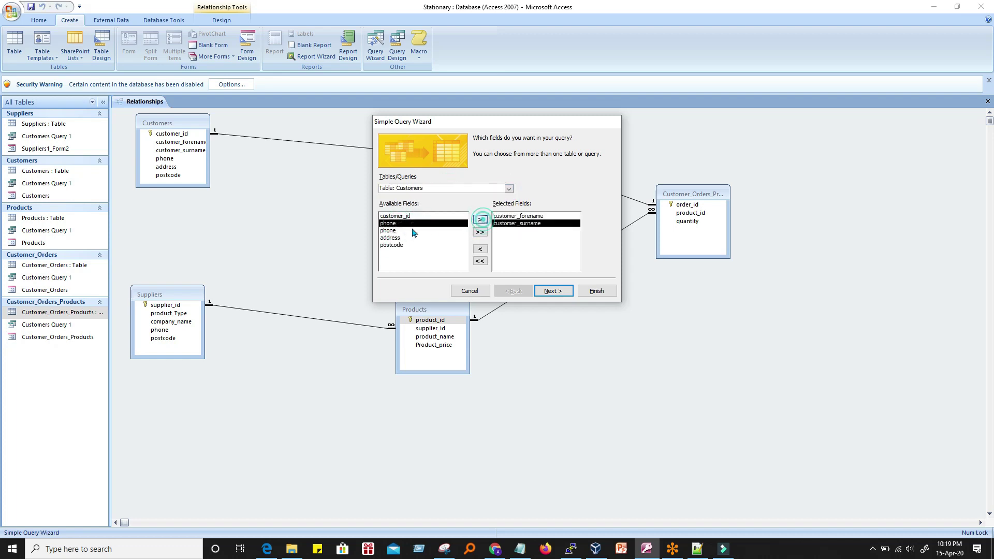
{"action": "left_click", "coordinate": [480, 220]}
{"action": "left_click", "coordinate": [410, 225]}
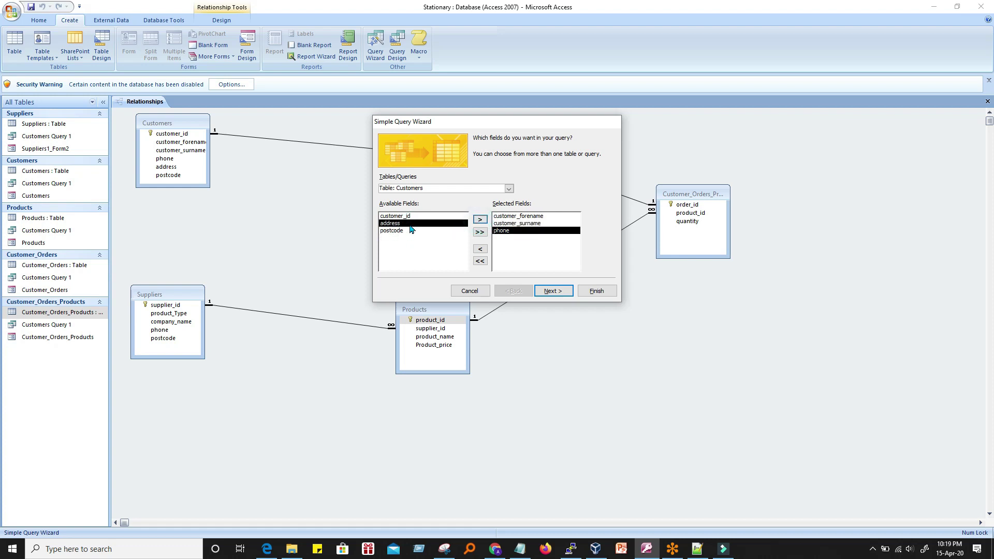
{"action": "left_click", "coordinate": [479, 220]}
{"action": "left_click", "coordinate": [393, 224]}
{"action": "left_click", "coordinate": [480, 220]}
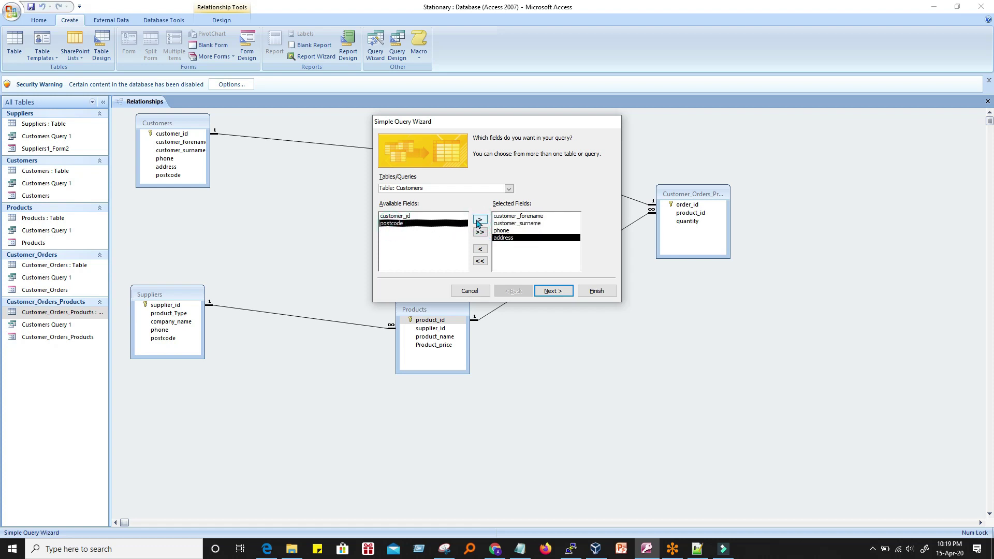
Step: Add product_name and Product_price from the Products table to the query's selected fields
{"action": "left_click", "coordinate": [508, 188]}
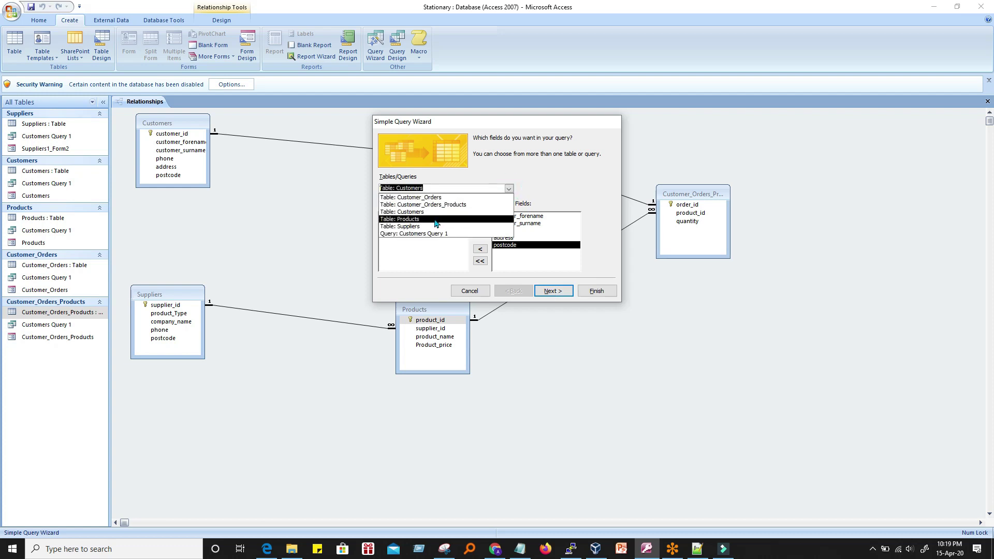
{"action": "left_click", "coordinate": [435, 219]}
{"action": "left_click", "coordinate": [408, 231]}
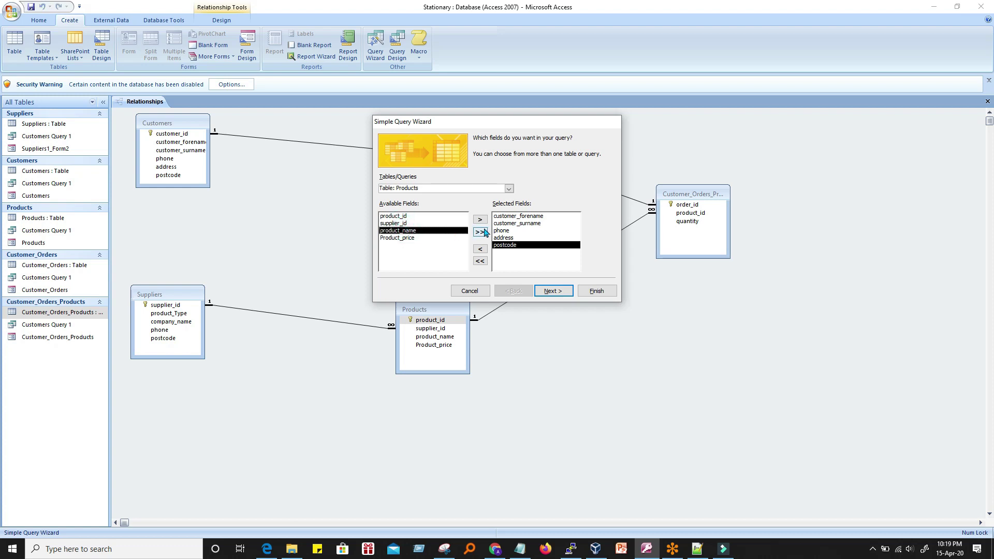
{"action": "left_click", "coordinate": [480, 220]}
{"action": "left_click", "coordinate": [480, 220]}
Step: Add company_name and phone from the Suppliers table to the query's selected fields
{"action": "left_click", "coordinate": [508, 189]}
{"action": "left_click", "coordinate": [446, 225]}
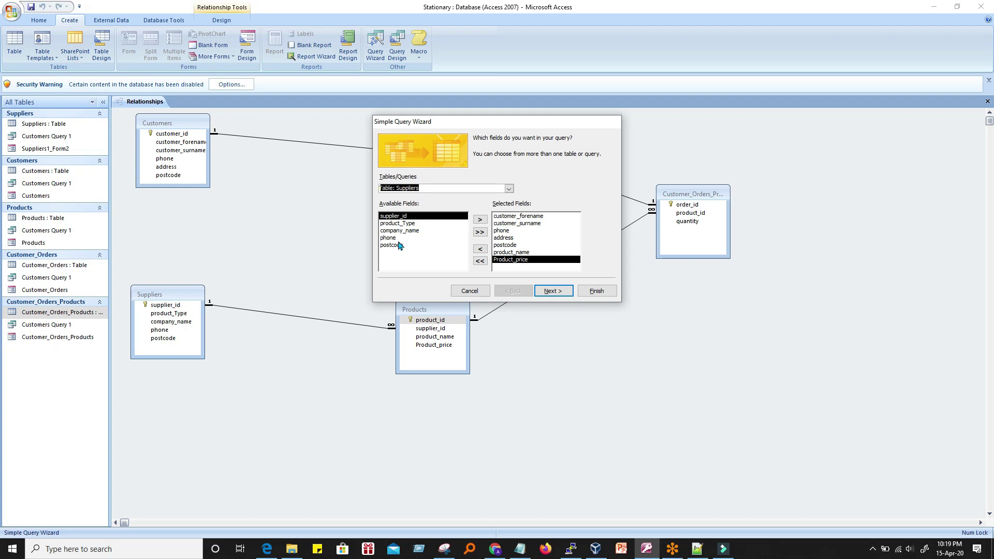
{"action": "left_click", "coordinate": [396, 238]}
{"action": "left_click", "coordinate": [423, 230]}
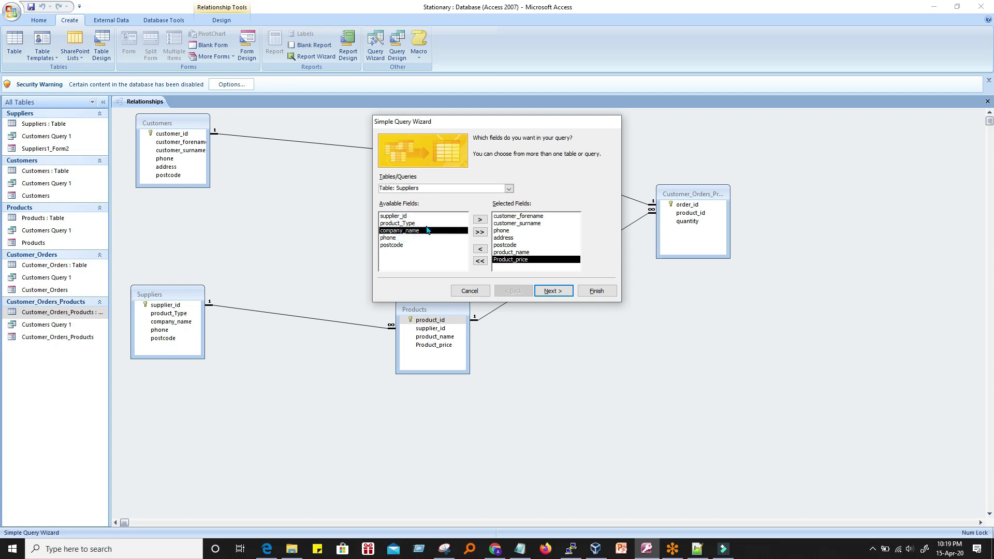
{"action": "left_click", "coordinate": [479, 220]}
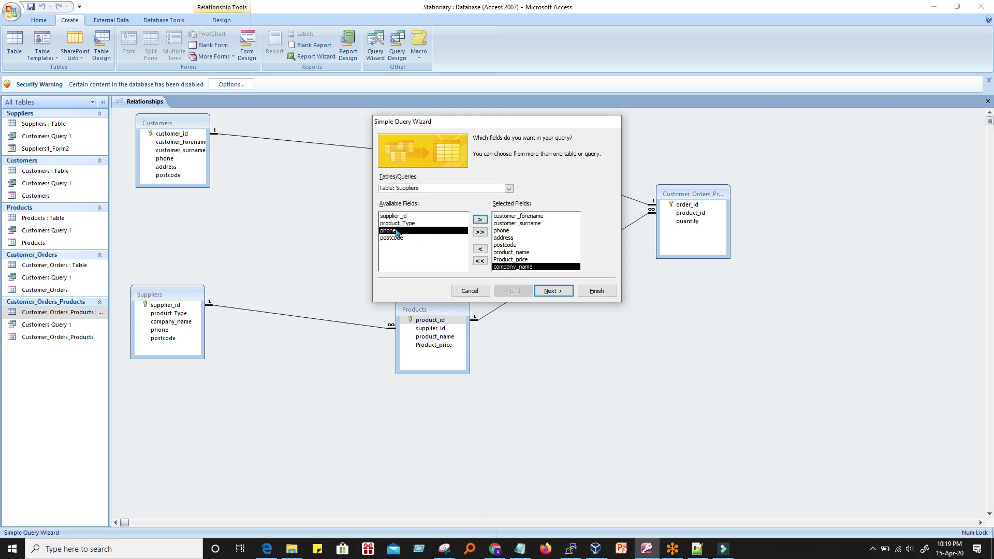
{"action": "left_click", "coordinate": [479, 219]}
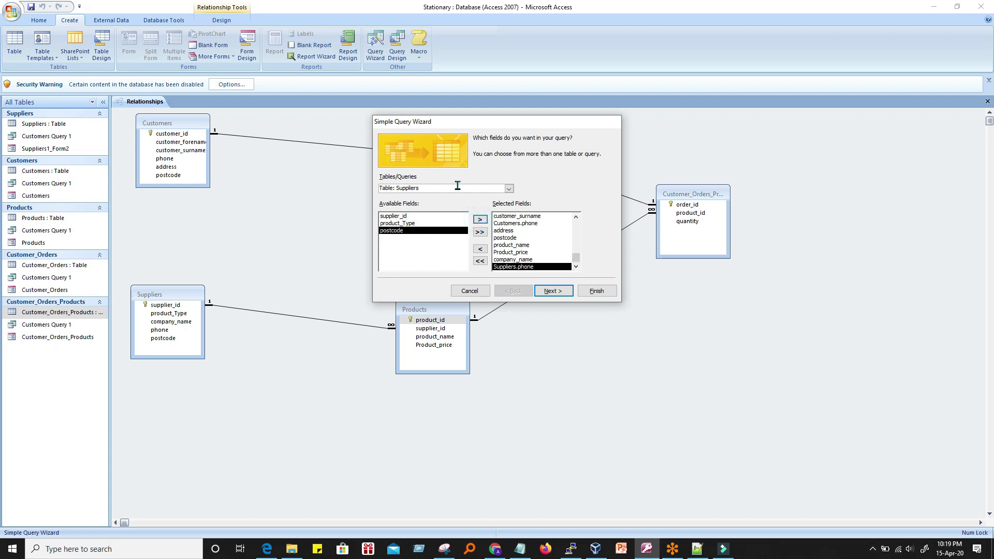
Step: Add order_id from the Customer_Orders table and quantity from the Customer_Orders_Products table to the query
{"action": "left_click", "coordinate": [509, 189]}
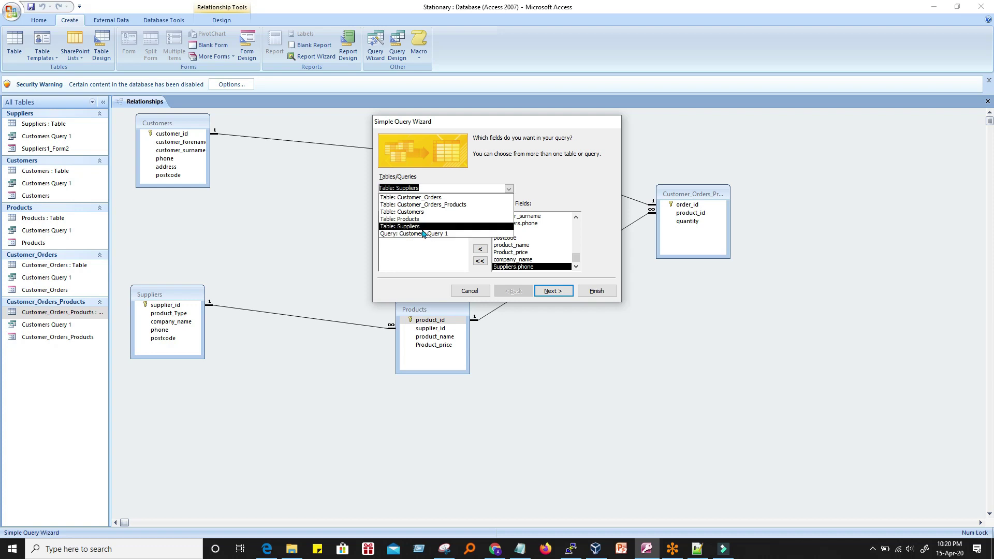
{"action": "left_click", "coordinate": [420, 198]}
{"action": "left_click", "coordinate": [400, 217]}
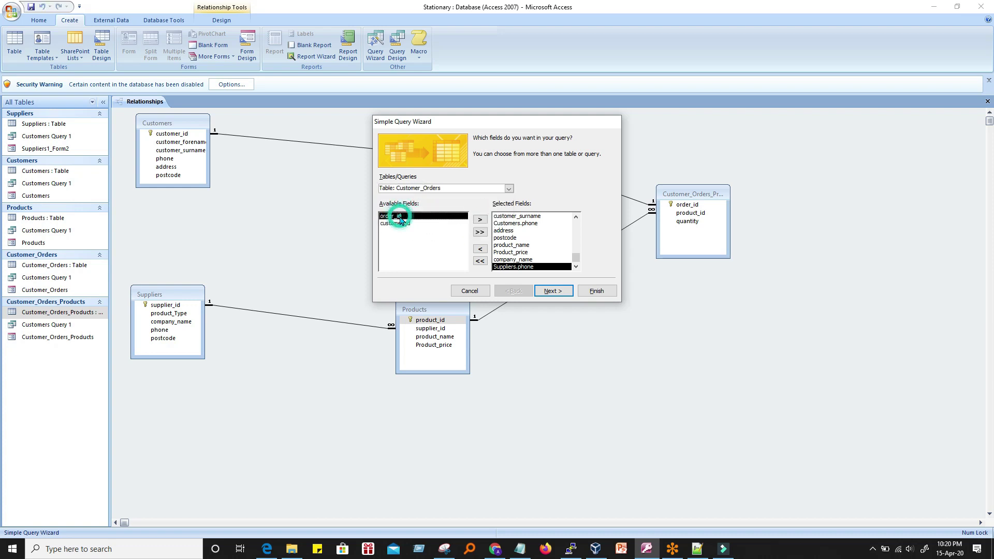
{"action": "left_click", "coordinate": [480, 222]}
{"action": "left_click", "coordinate": [509, 188]}
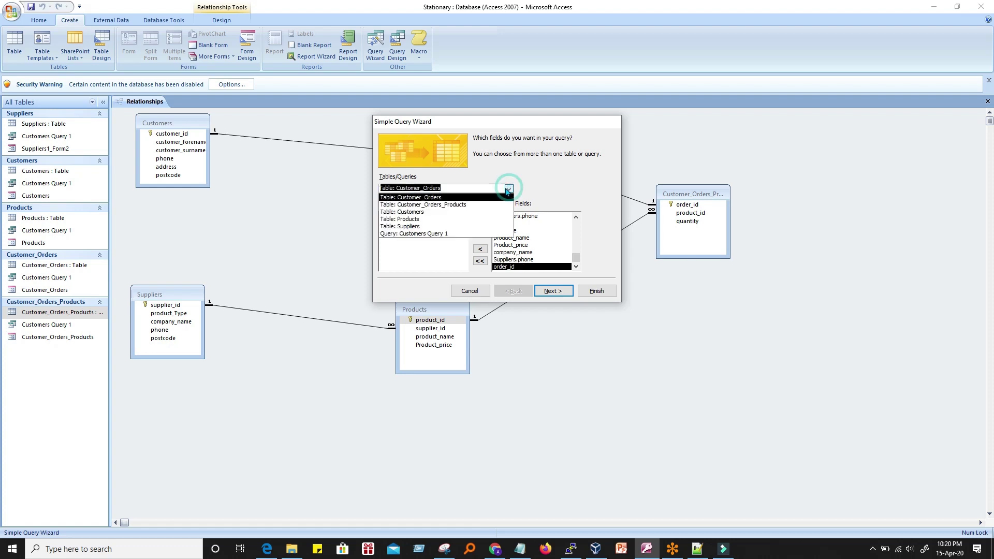
{"action": "left_click", "coordinate": [451, 205]}
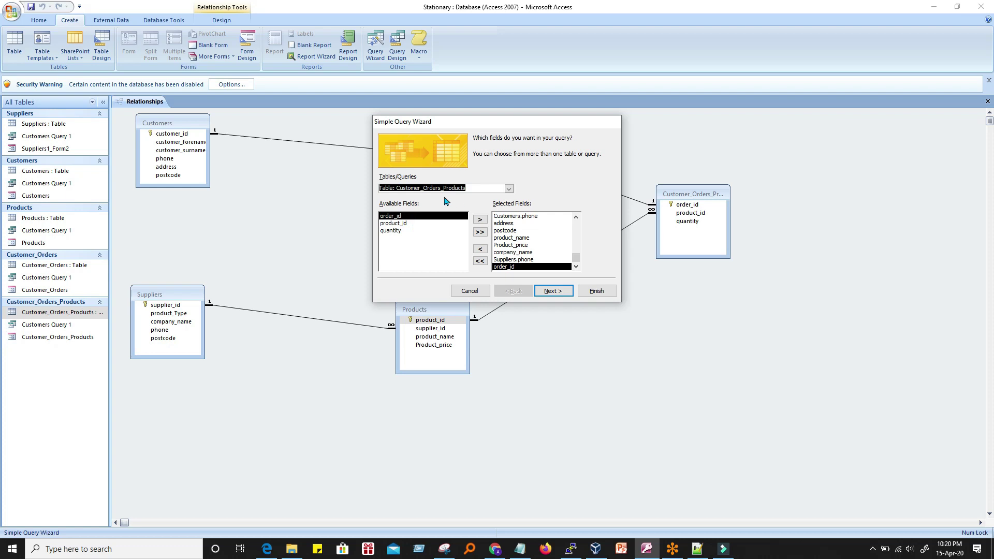
{"action": "left_click", "coordinate": [407, 224]}
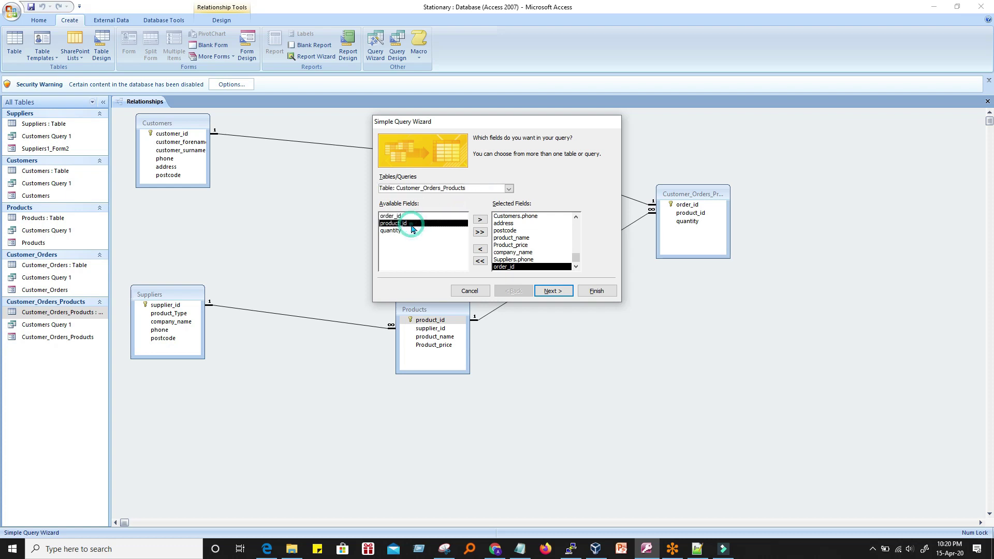
{"action": "double_click", "coordinate": [401, 231]}
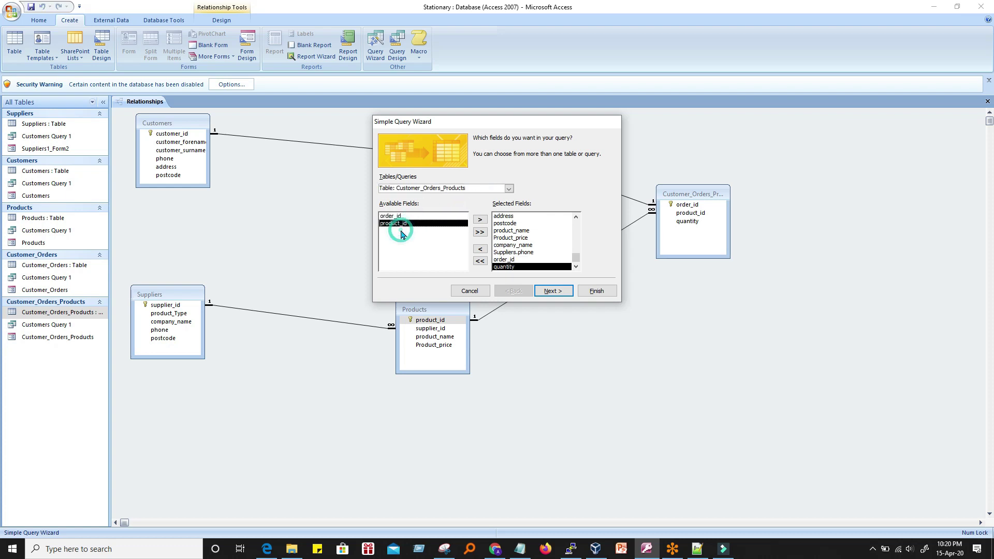
Step: Keep the query as a detail query, title it Customers Query_join and finish it so its records open
{"action": "left_click", "coordinate": [557, 293]}
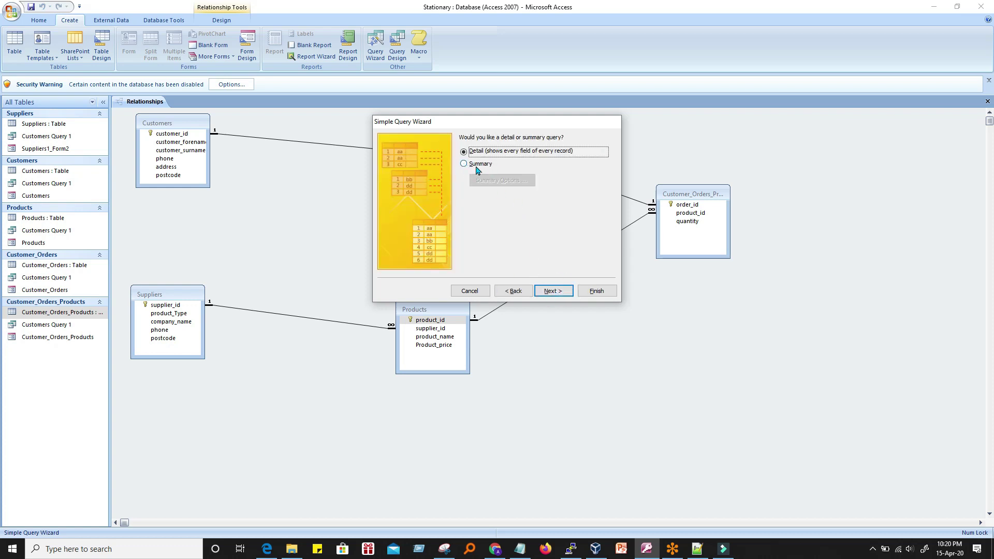
{"action": "left_click", "coordinate": [552, 291]}
{"action": "left_click", "coordinate": [528, 151]}
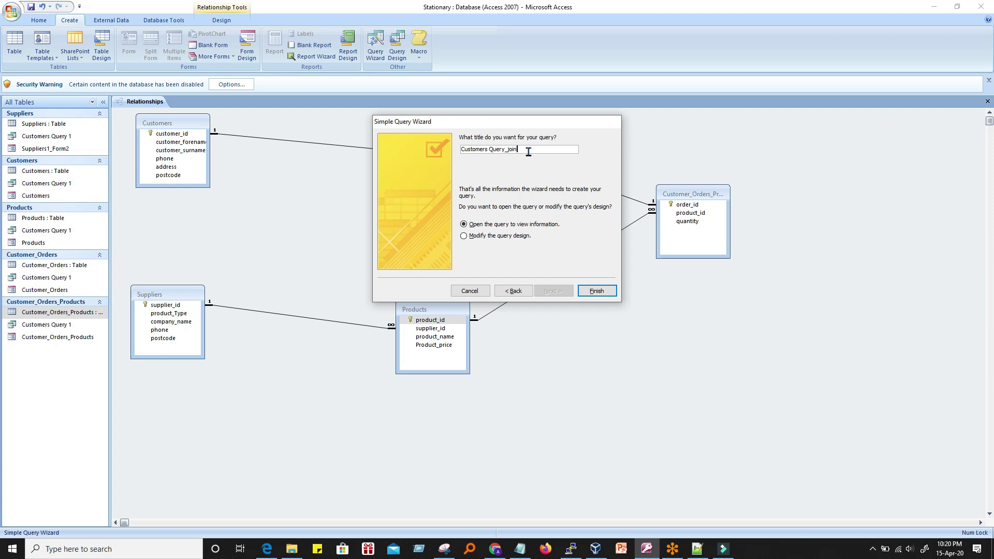
{"action": "left_click", "coordinate": [596, 291]}
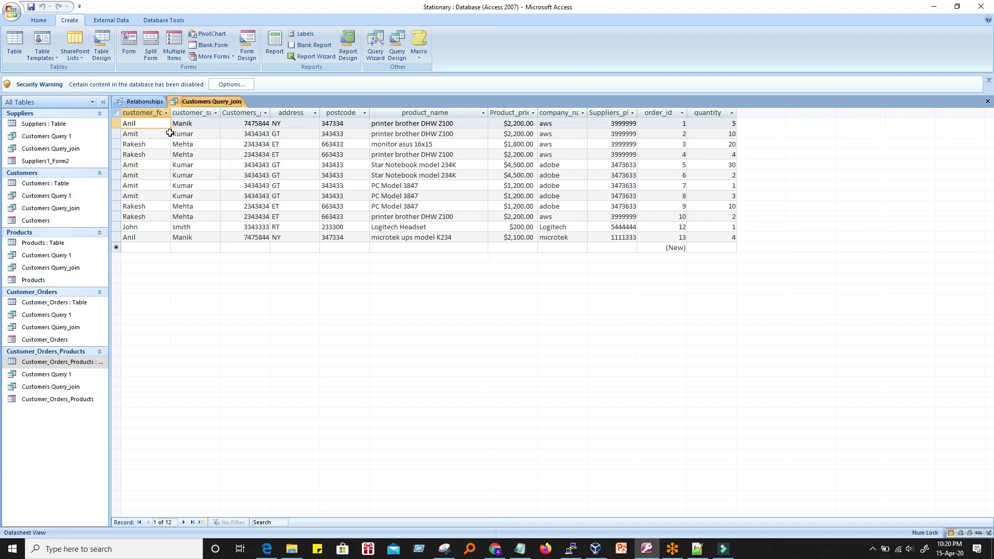
{"action": "left_click", "coordinate": [151, 141]}
{"action": "left_click", "coordinate": [147, 135]}
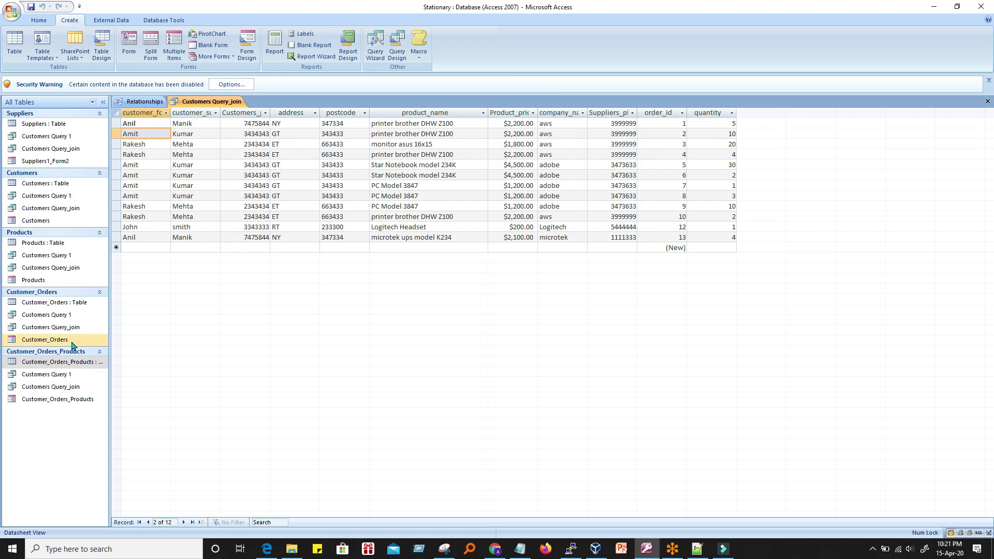
Step: Open the Customers Query_join query in Design View
{"action": "right_click", "coordinate": [65, 274]}
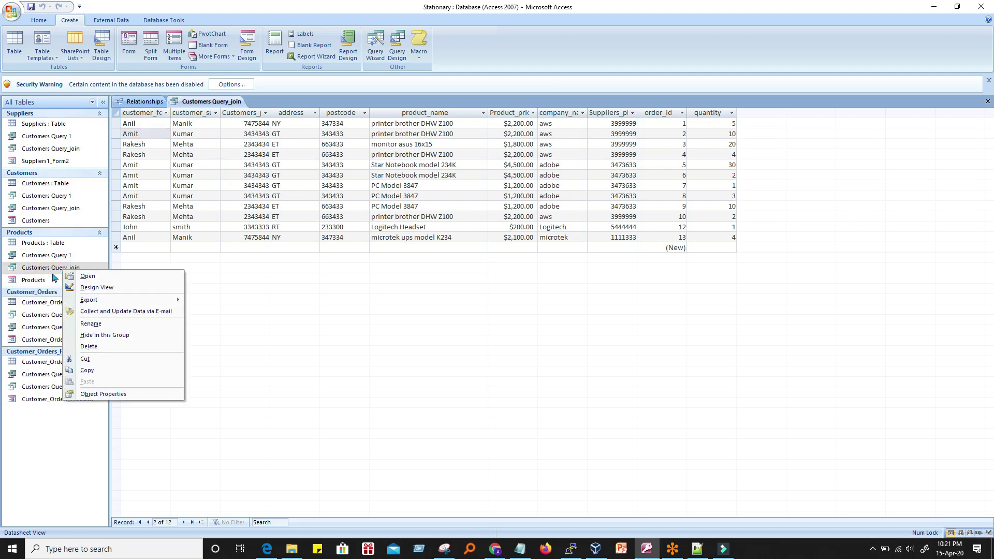
{"action": "left_click", "coordinate": [46, 271]}
{"action": "right_click", "coordinate": [46, 268]}
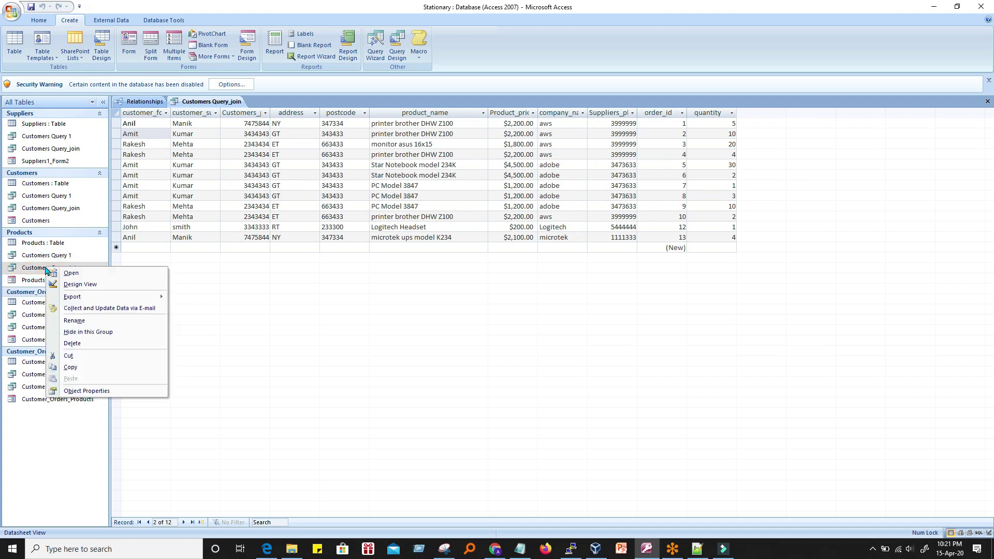
{"action": "left_click", "coordinate": [77, 280]}
Step: Arrange the query's tables in one row as Suppliers, Products, Customer_Orders_Products, Customer_Orders and Customers, and run the query
{"action": "left_click_drag", "start_coordinate": [466, 125], "coordinate": [711, 162]}
{"action": "left_click_drag", "start_coordinate": [368, 124], "coordinate": [862, 135]}
{"action": "left_click_drag", "start_coordinate": [549, 126], "coordinate": [415, 133]}
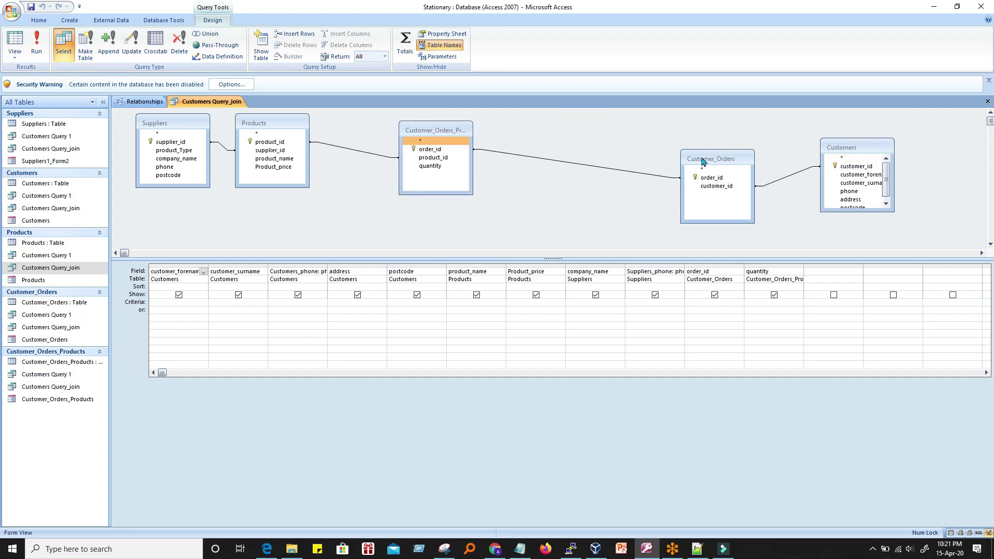
{"action": "left_click_drag", "start_coordinate": [703, 161], "coordinate": [539, 129]}
{"action": "left_click_drag", "start_coordinate": [840, 150], "coordinate": [657, 130]}
{"action": "left_click_drag", "start_coordinate": [249, 123], "coordinate": [285, 129]}
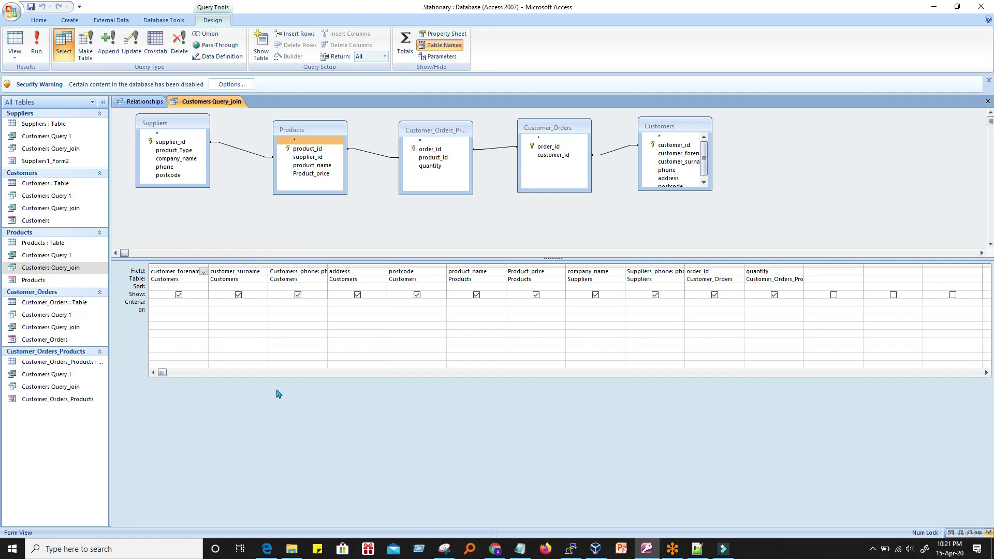
{"action": "left_click", "coordinate": [37, 46]}
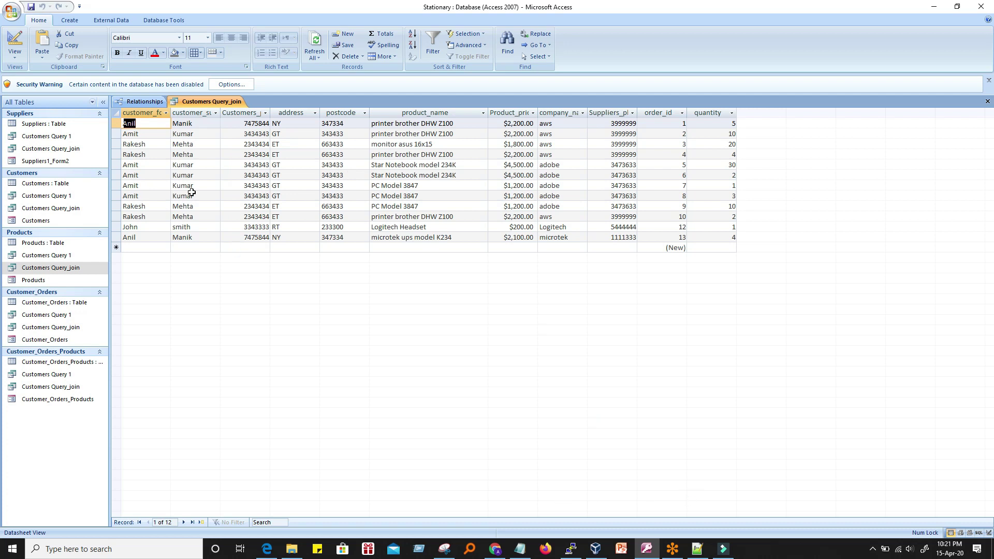
Step: Open the Suppliers1_Form2 form from the Suppliers group
{"action": "left_click", "coordinate": [44, 124]}
{"action": "left_click", "coordinate": [70, 20]}
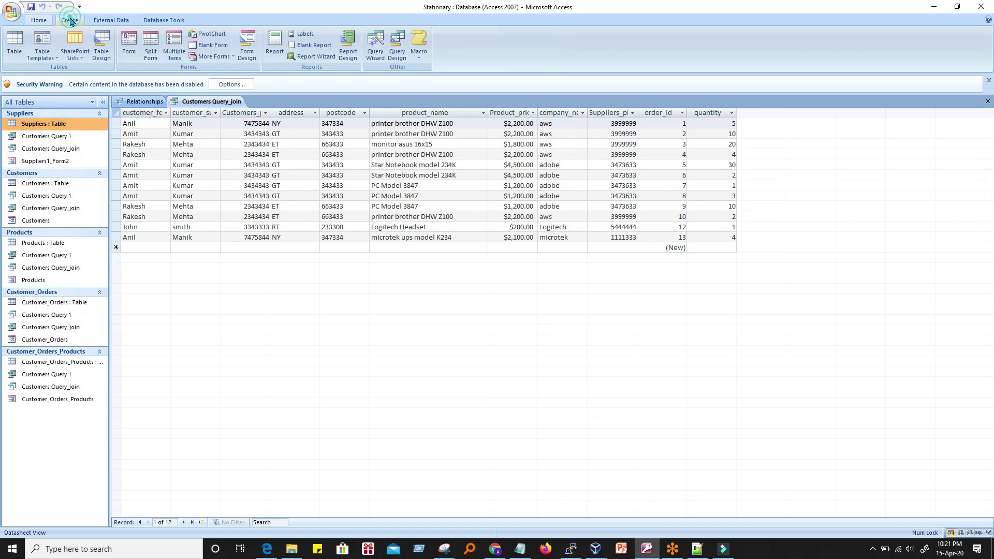
{"action": "left_click", "coordinate": [46, 136]}
{"action": "left_click", "coordinate": [55, 162]}
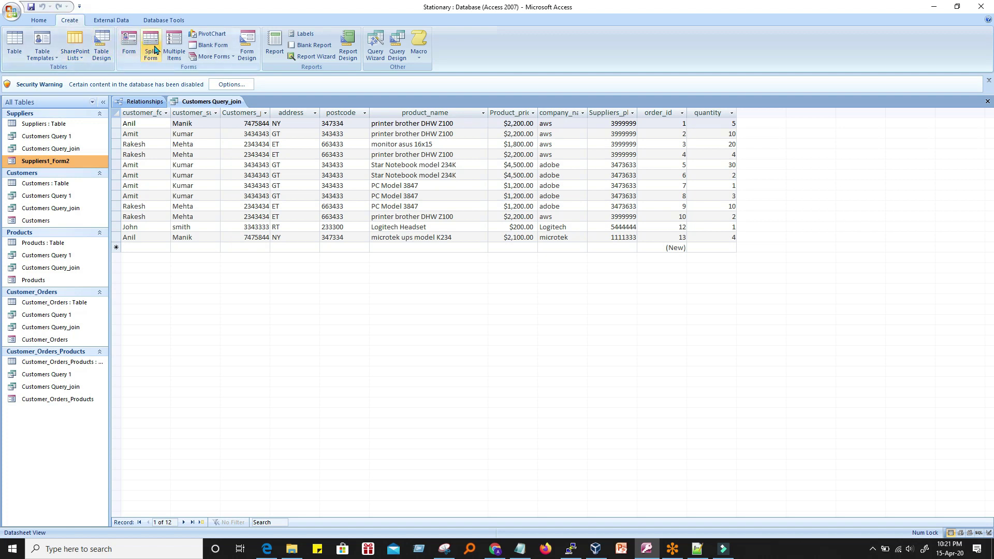
{"action": "double_click", "coordinate": [41, 165]}
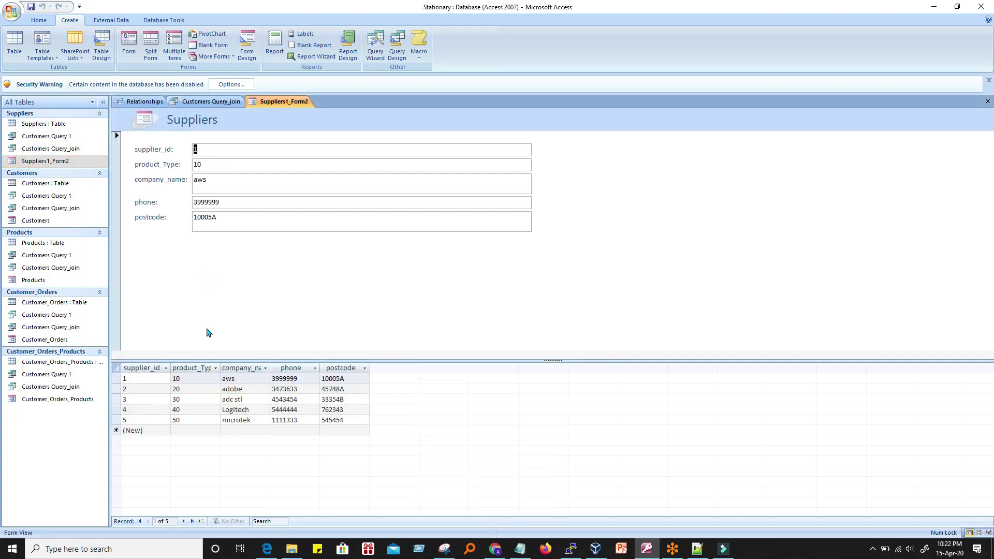
Step: Add a new supplier record in the form's datasheet with product type 60, company name microsoft, and the supplier's phone number and postcode
{"action": "left_click", "coordinate": [189, 431]}
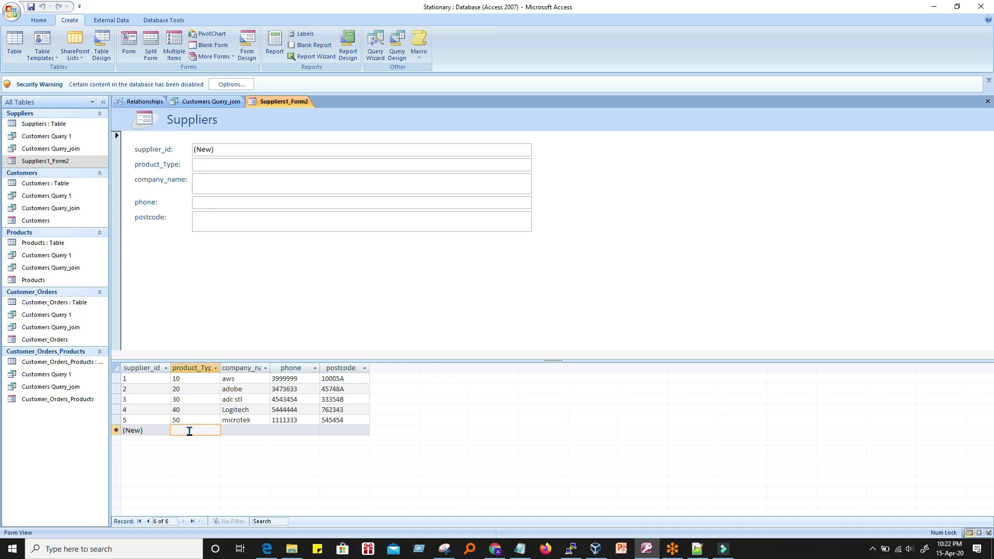
{"action": "type", "text": "60"}
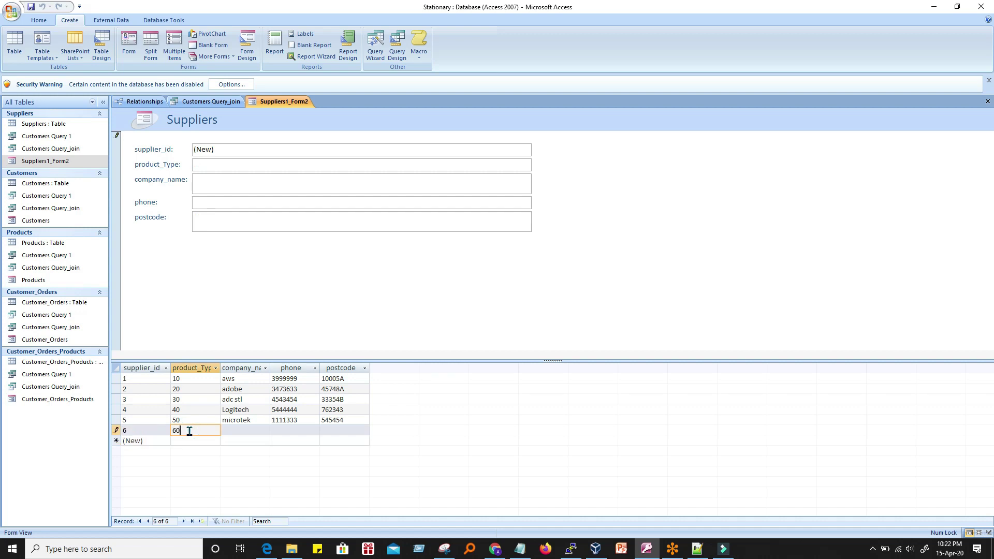
{"action": "left_click", "coordinate": [243, 432]}
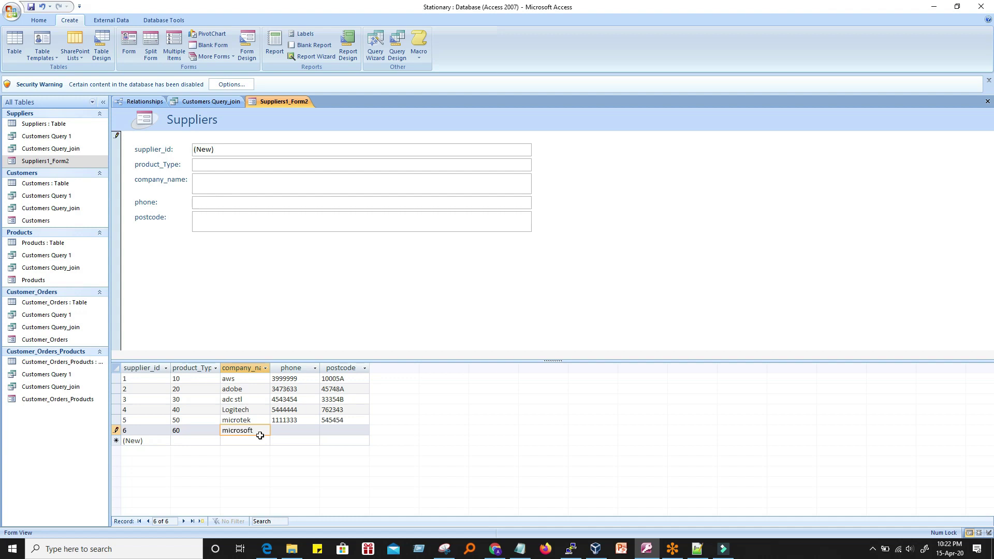
{"action": "left_click", "coordinate": [284, 437]}
{"action": "type", "text": "7834133"}
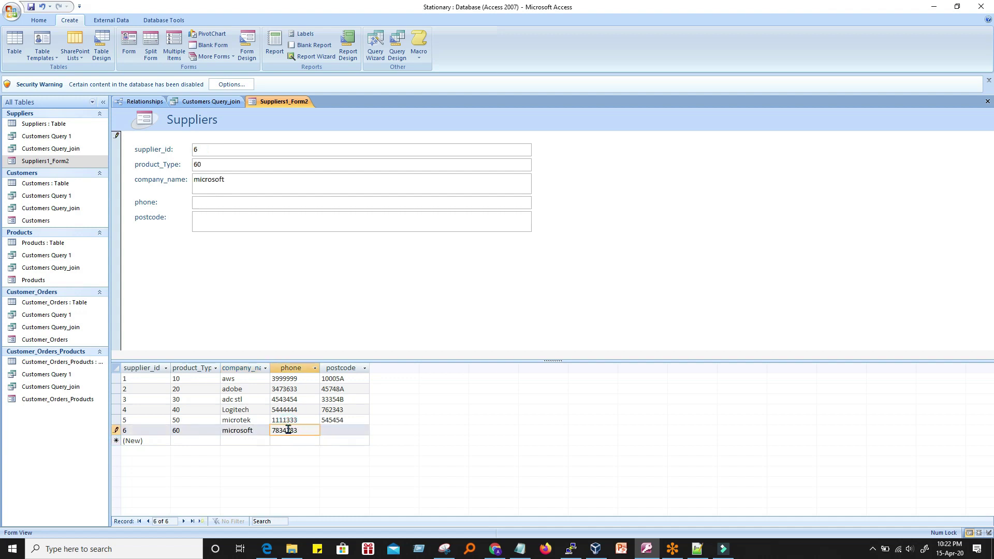
{"action": "left_click", "coordinate": [349, 430]}
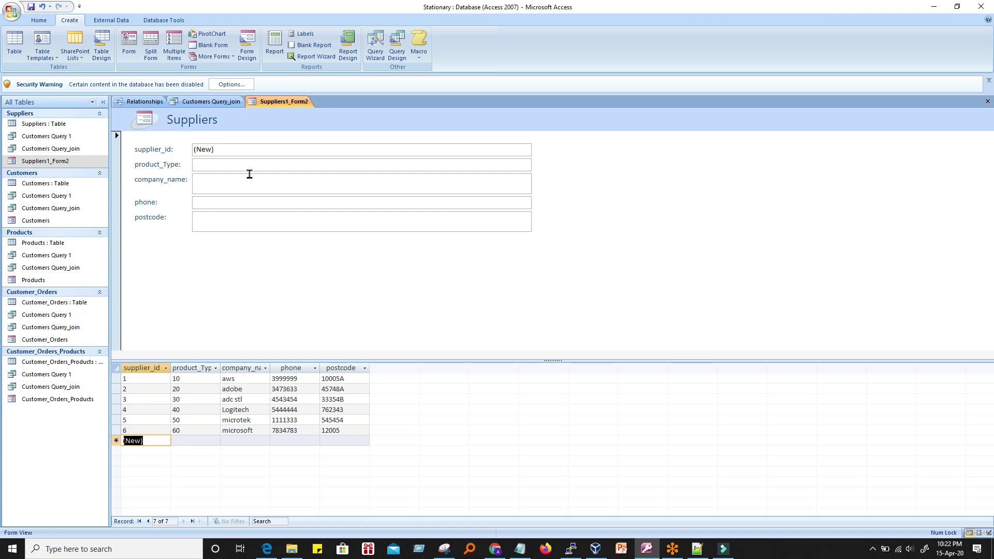
Step: Review the microsoft and microtek supplier records in the form, selecting each in the datasheet and returning to microsoft
{"action": "left_click", "coordinate": [140, 368]}
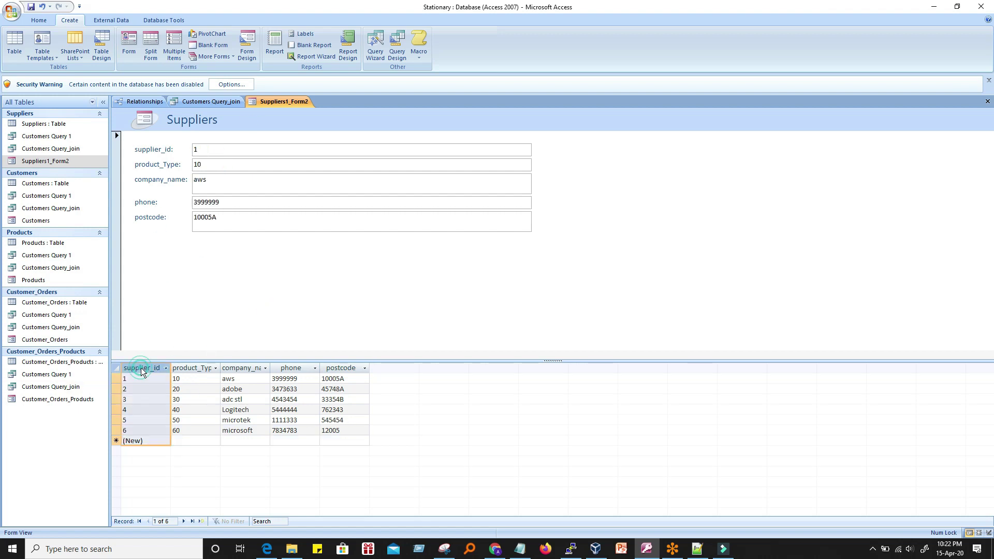
{"action": "left_click", "coordinate": [181, 432]}
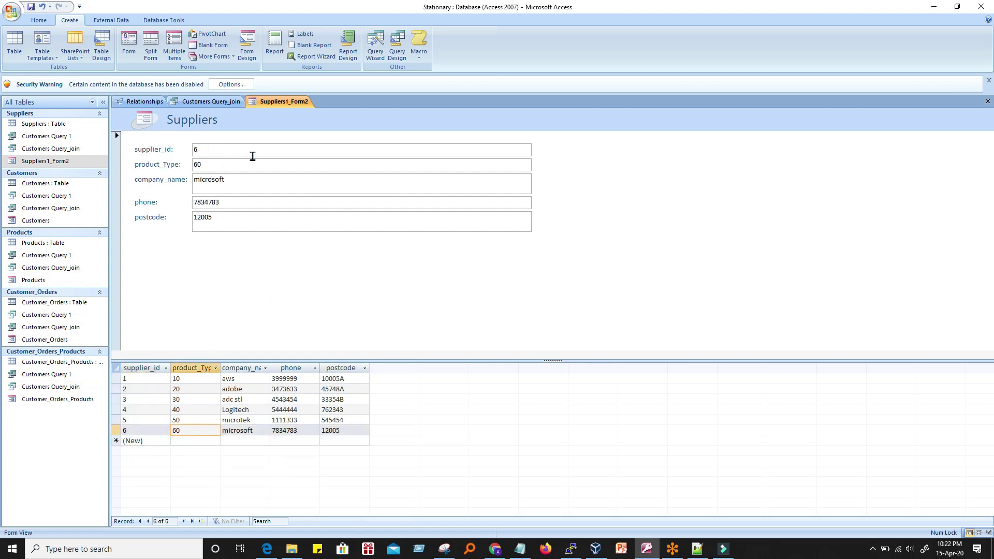
{"action": "left_click", "coordinate": [129, 420]}
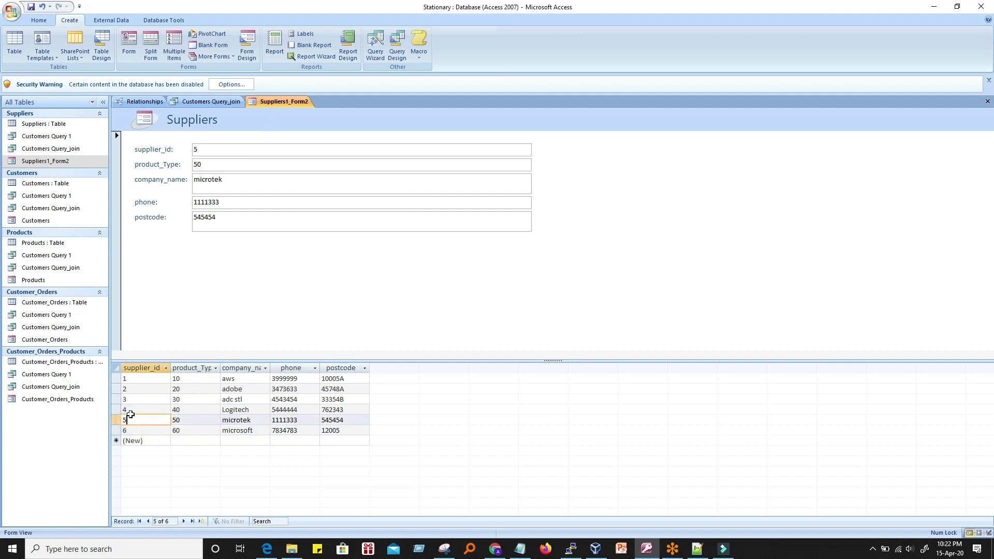
{"action": "left_click", "coordinate": [142, 429]}
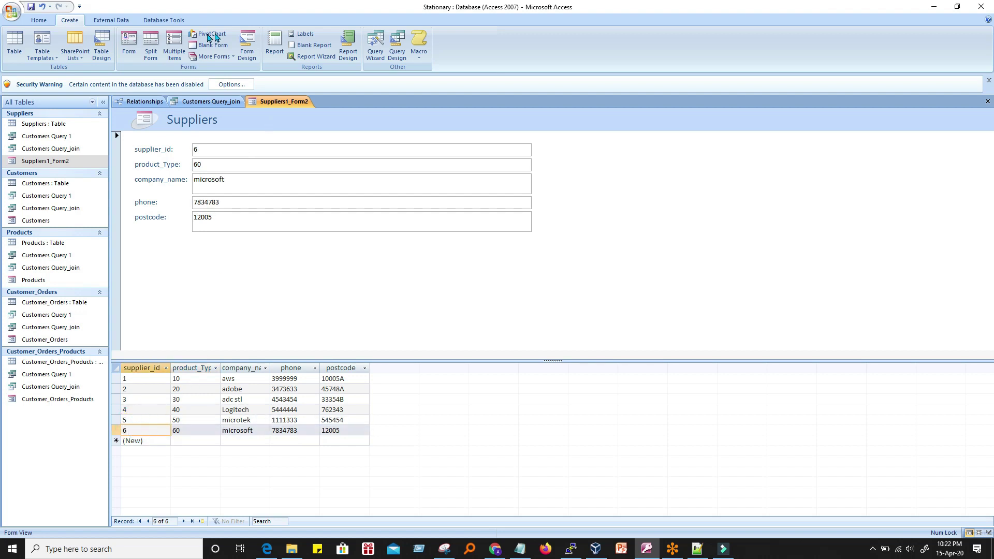
Step: Close the Suppliers1_Form2 form and open the Suppliers table to check the new record
{"action": "right_click", "coordinate": [285, 104]}
{"action": "left_click", "coordinate": [245, 119]}
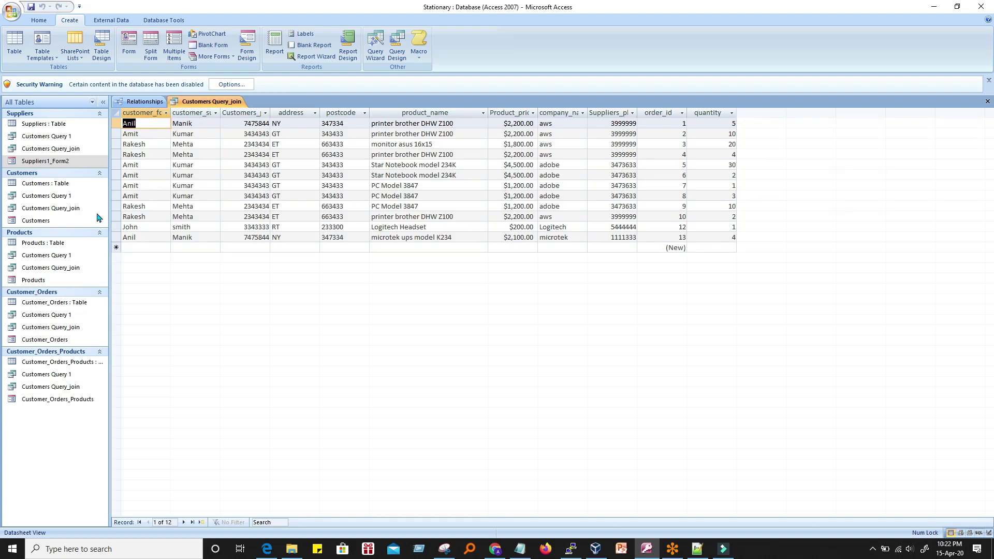
{"action": "double_click", "coordinate": [50, 124]}
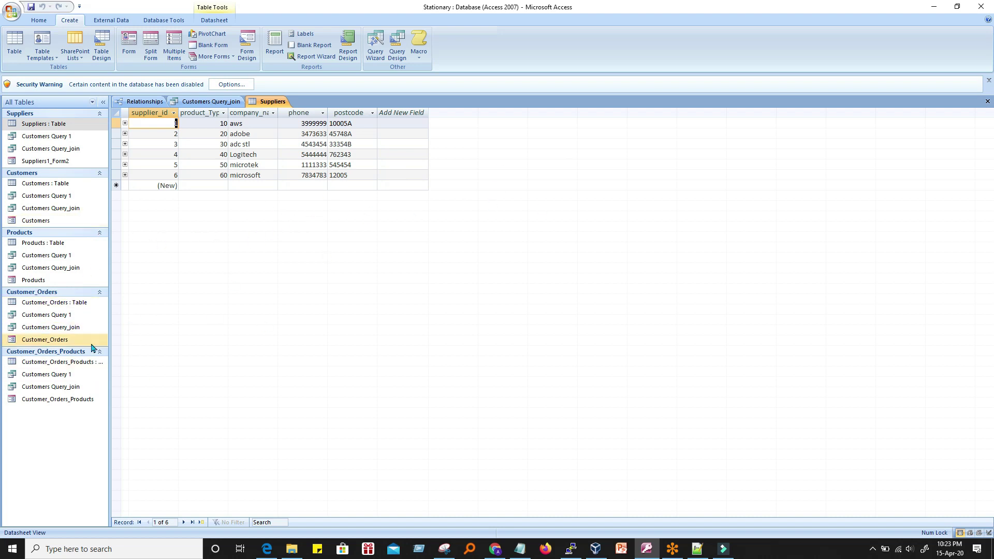
Step: Minimize the Access database and the Stationary Orders Database presentation to bring up the 322_MS_Access_xls.pdf scenario document
{"action": "left_click", "coordinate": [934, 7]}
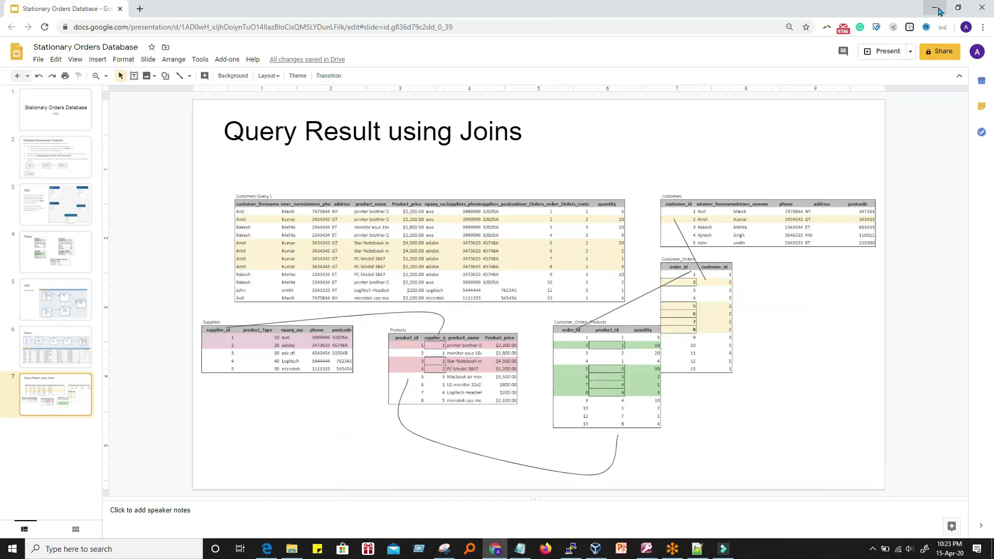
{"action": "left_click", "coordinate": [937, 8]}
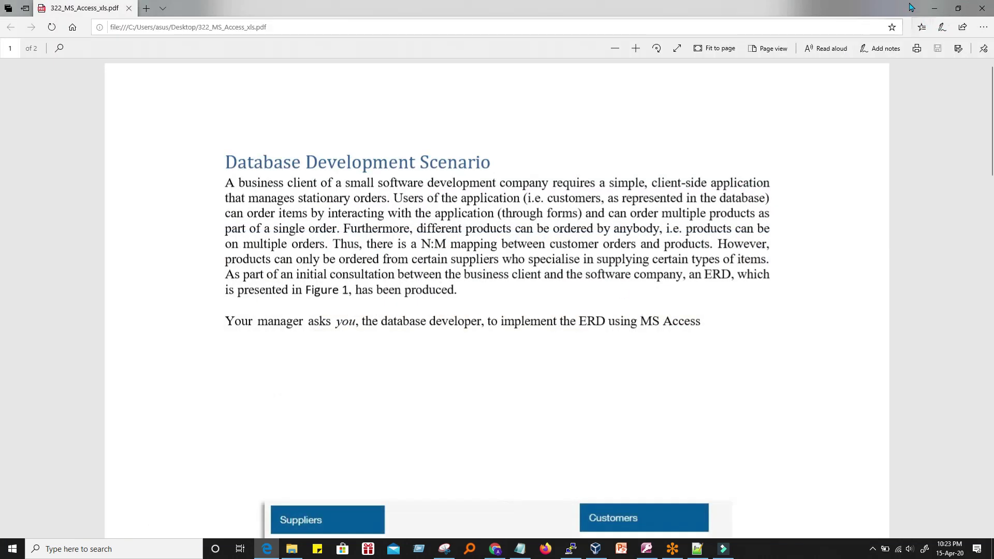